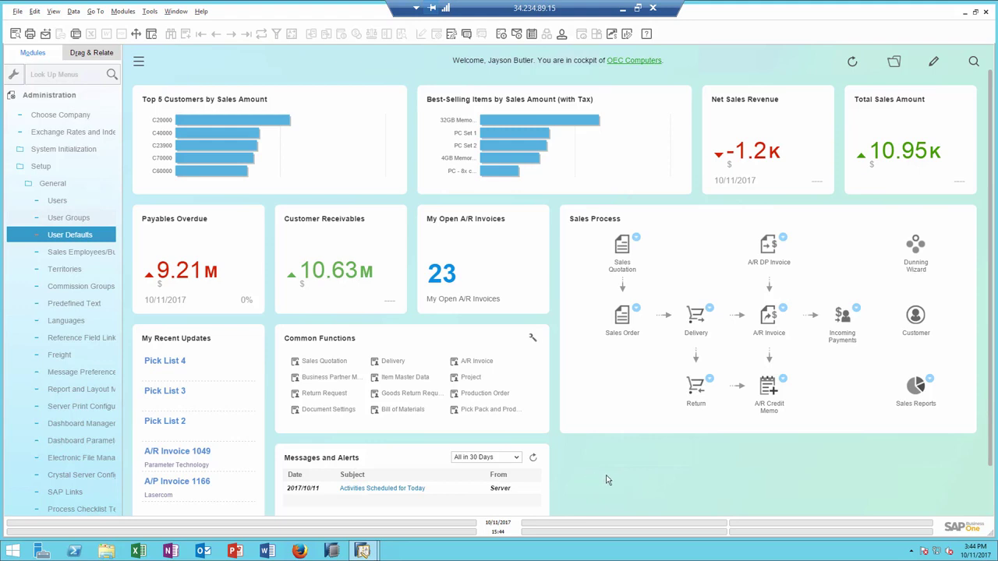
Open the user groups and view the Finance authorization group and the FinanceFormSettings form settings group
click(59, 218)
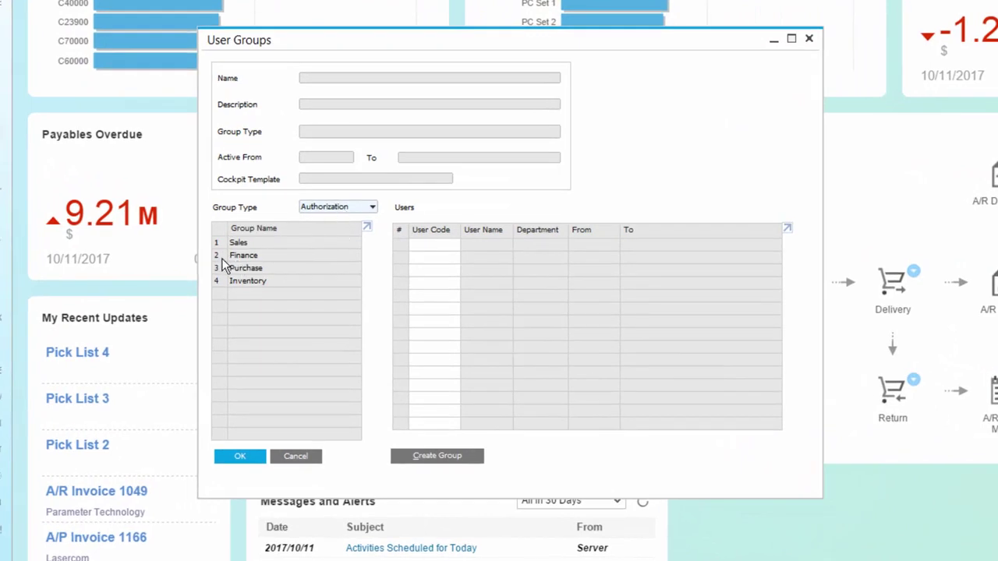
click(220, 257)
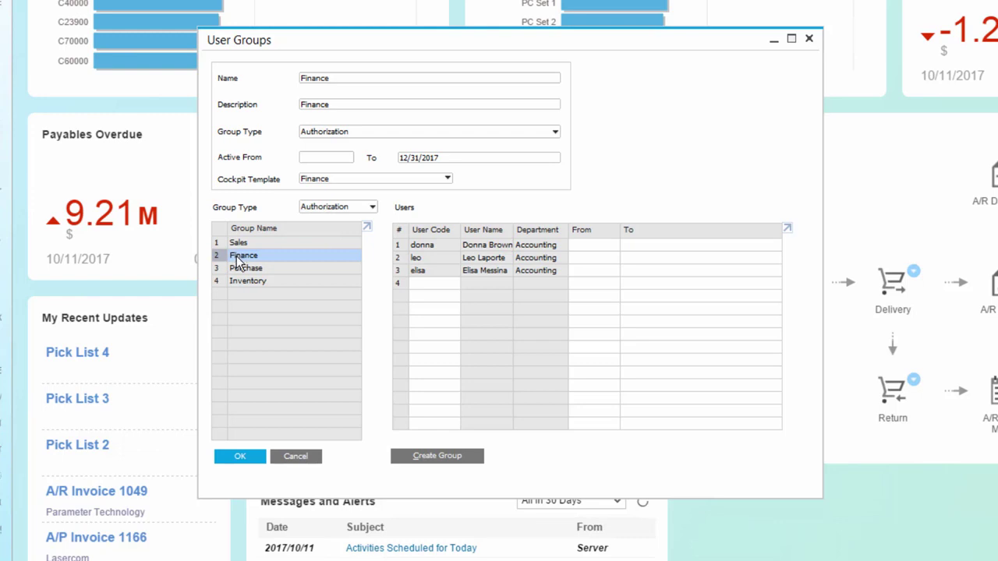
click(371, 207)
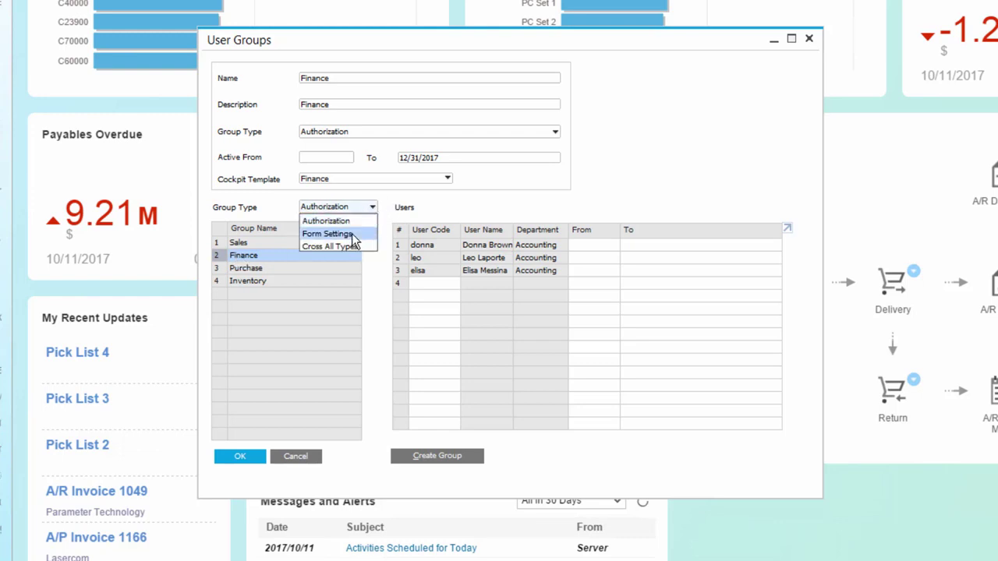
click(357, 233)
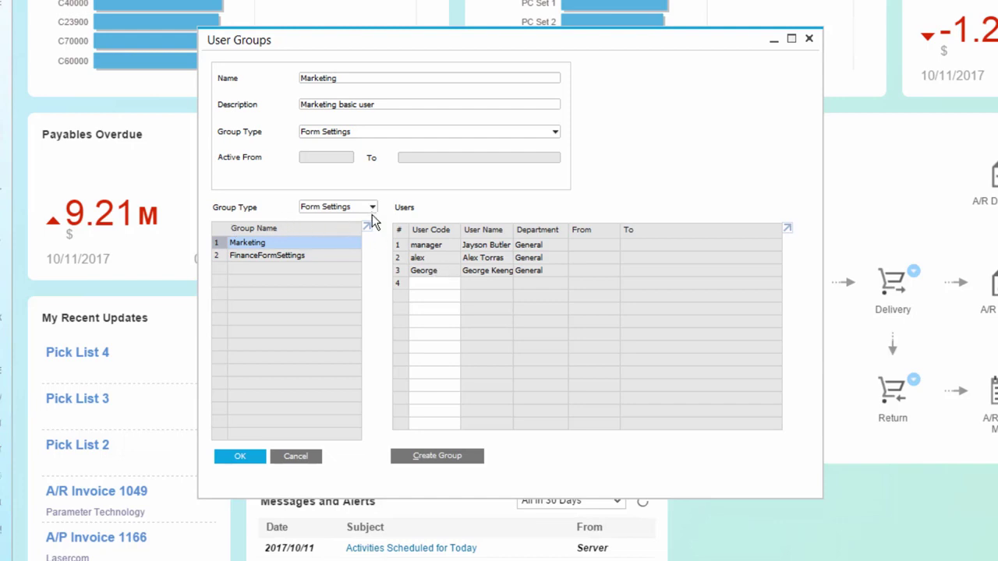
click(219, 254)
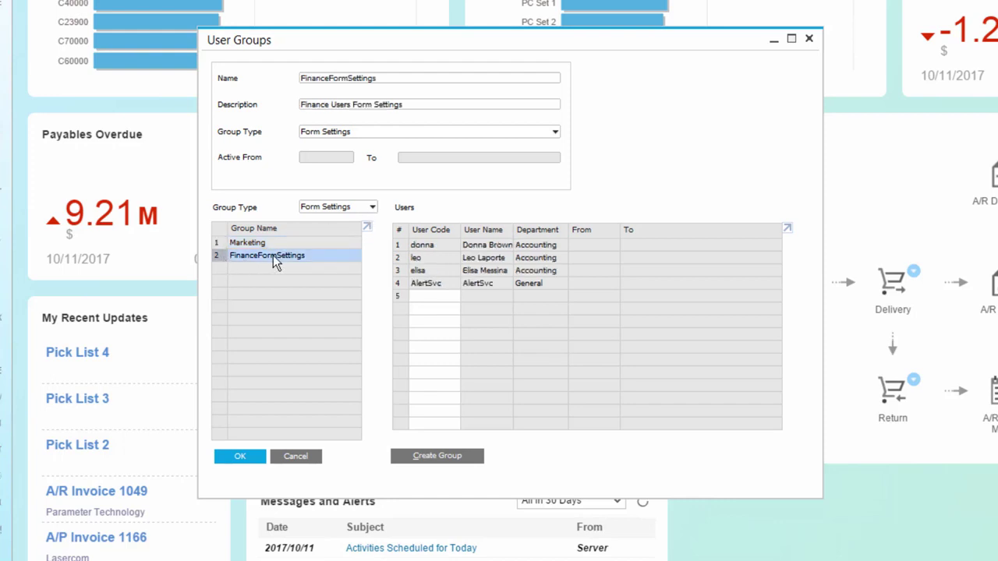
Show the Cross All Types groups and set the FinanceAuthorizationFormSettings group's own type to Form Settings
click(364, 212)
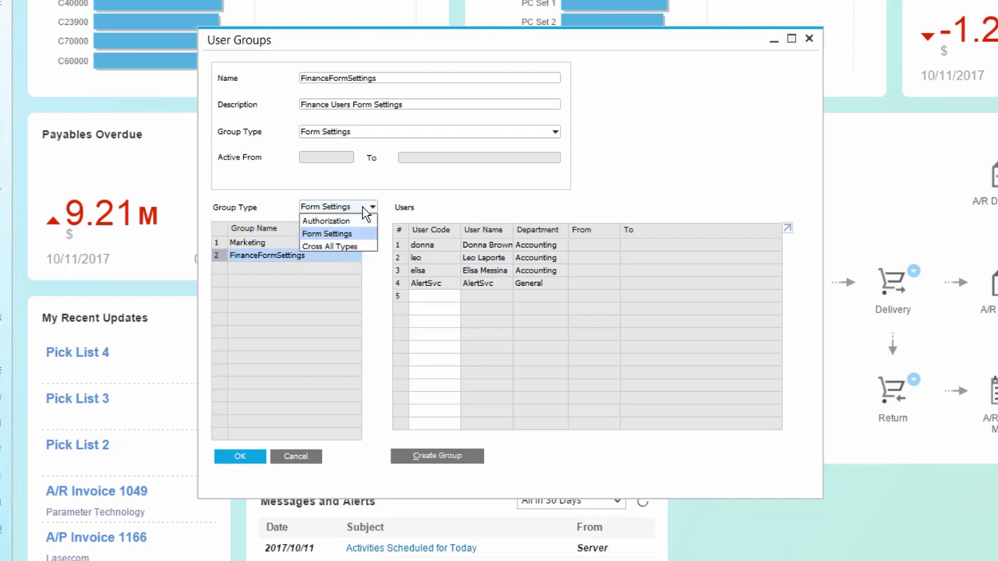
click(327, 248)
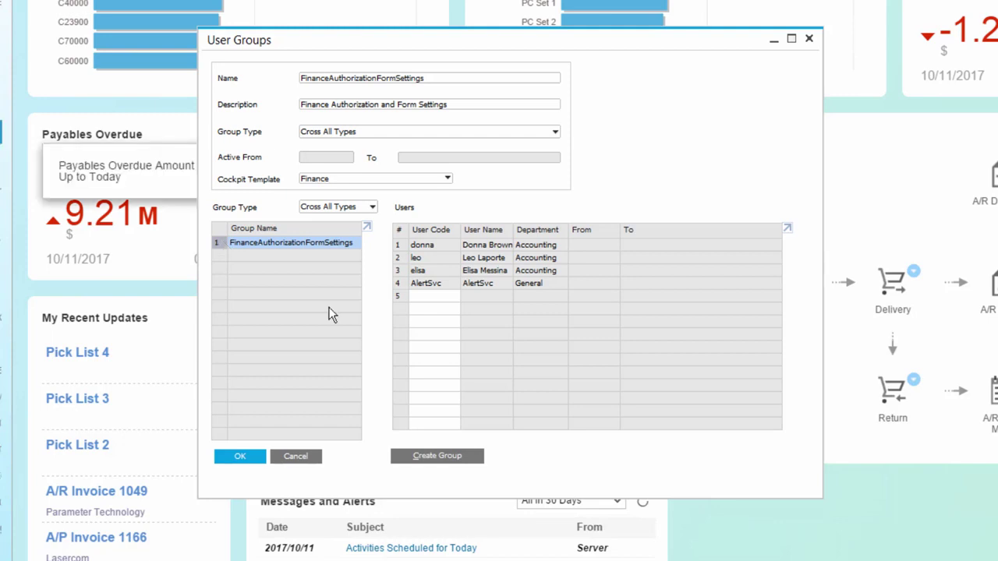
click(323, 133)
click(325, 159)
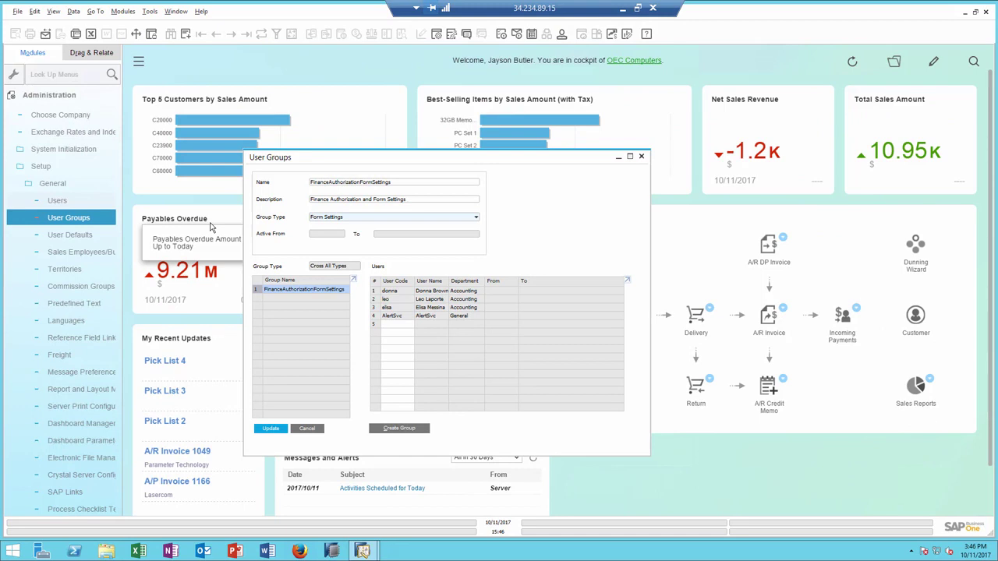
Open the user setup and browse to the superuser record that belongs to the Marketing group
click(58, 201)
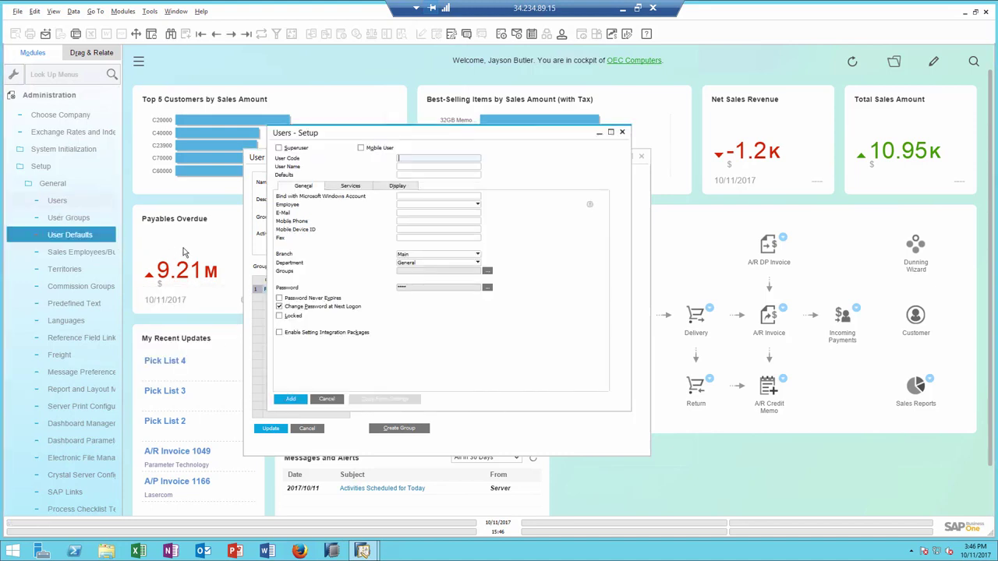
click(231, 35)
click(232, 35)
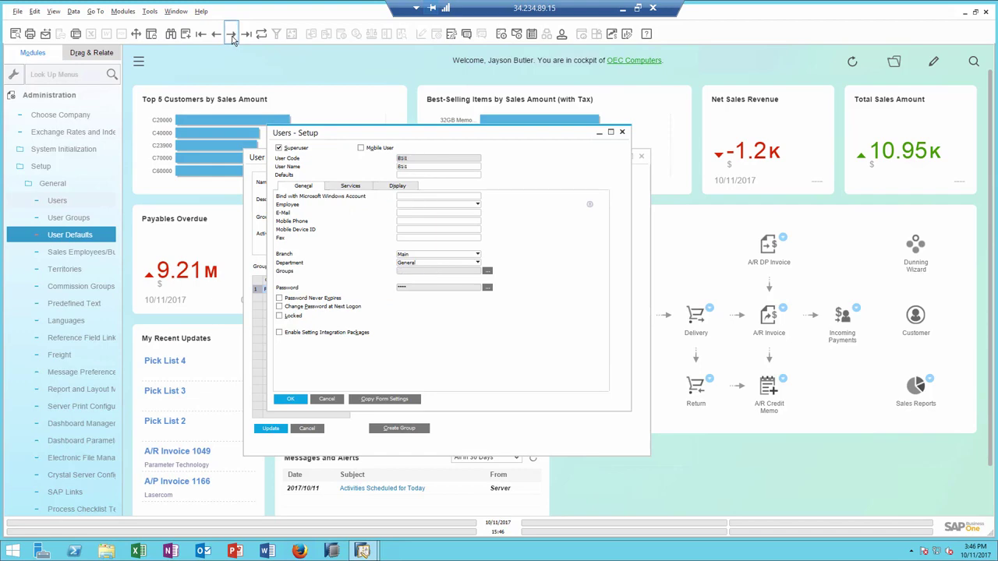
click(232, 36)
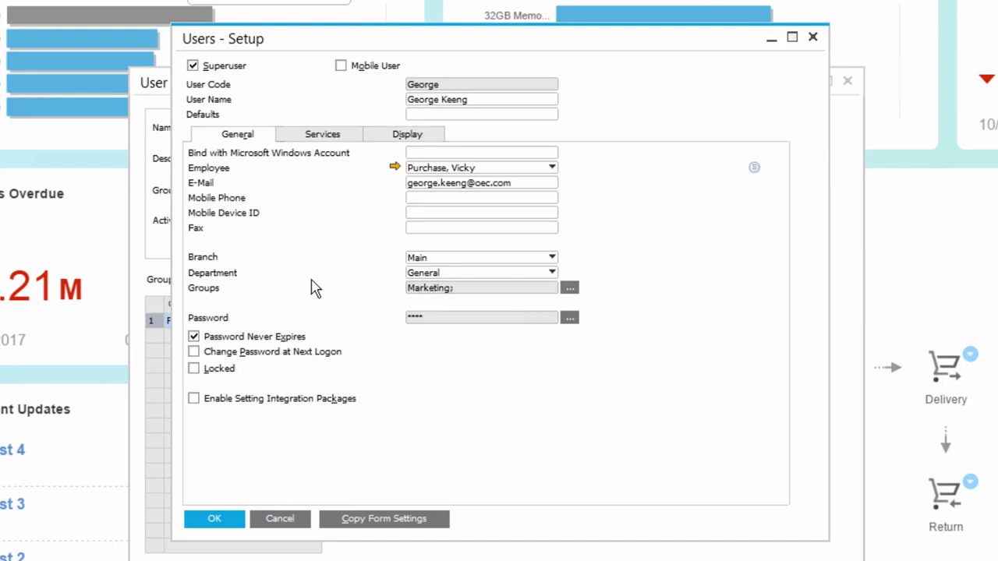
Start copying the user's form settings and look through the available target users and groups
click(379, 519)
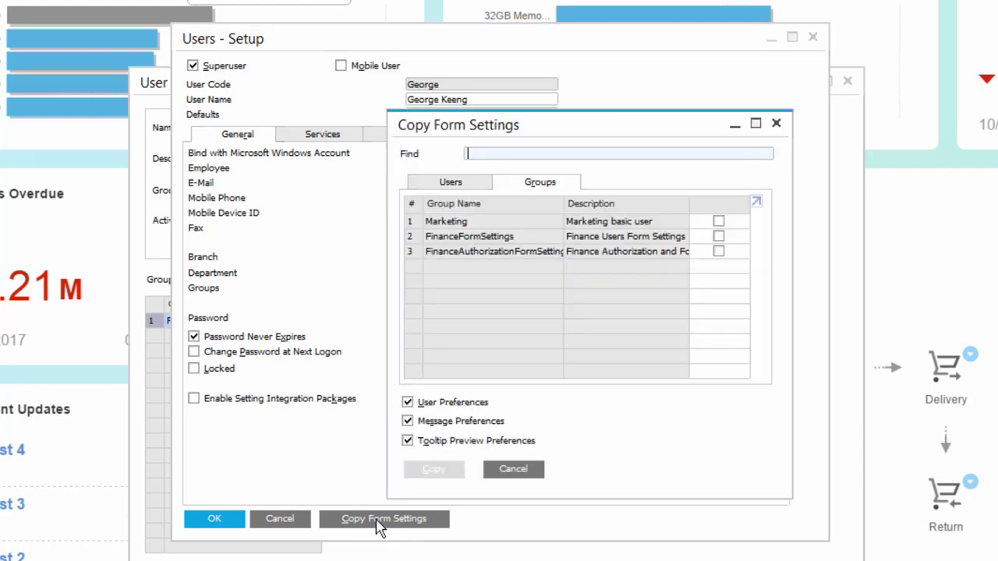
click(448, 185)
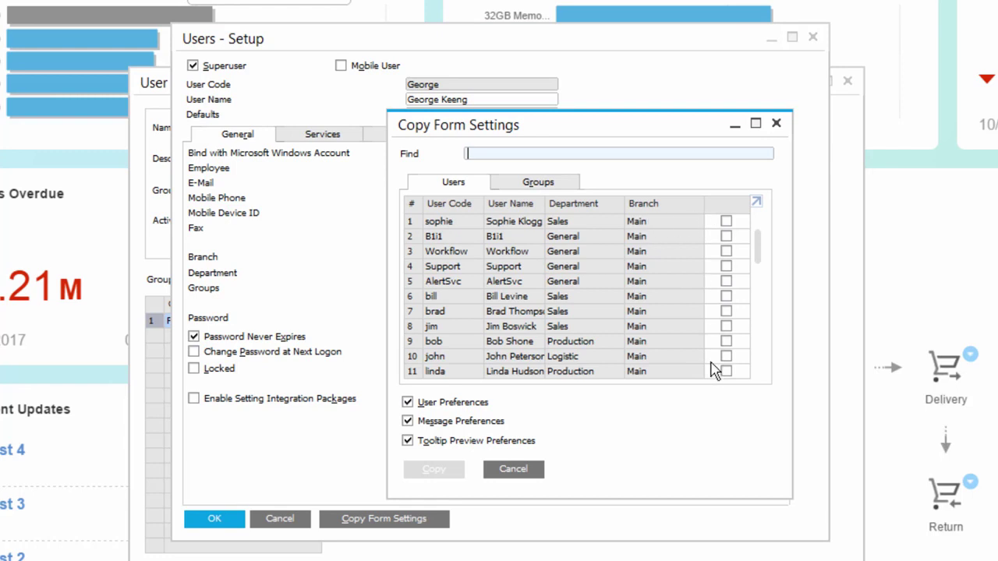
click(537, 185)
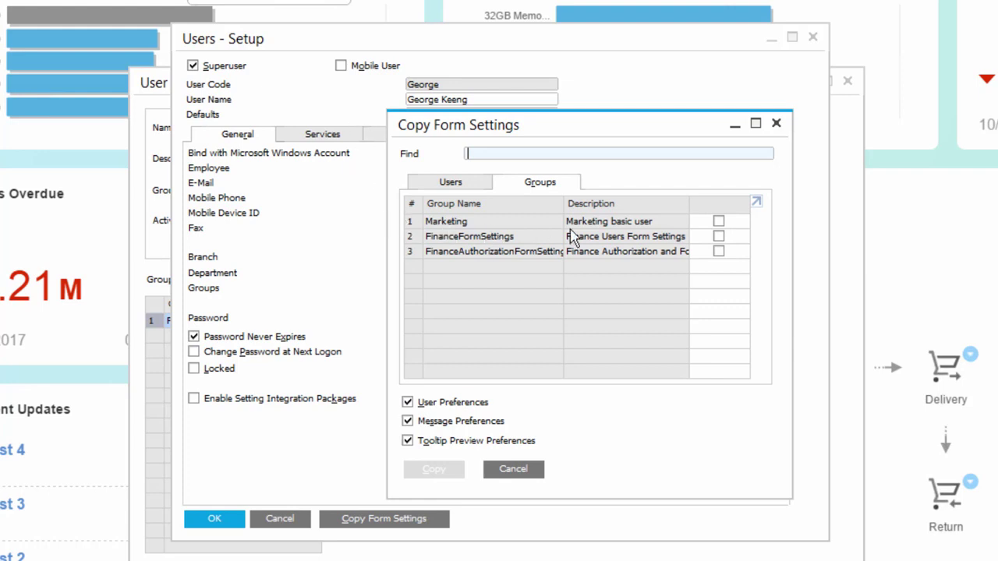
Copy the form settings to FinanceFormSettings and FinanceAuthorizationFormSettings, accept overriding existing settings, and close the user record
click(718, 238)
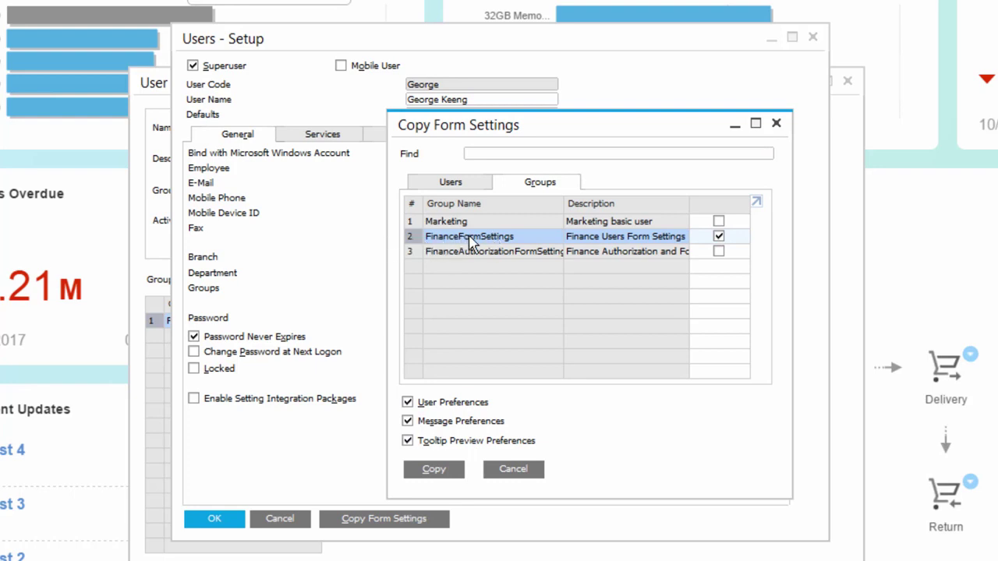
click(426, 254)
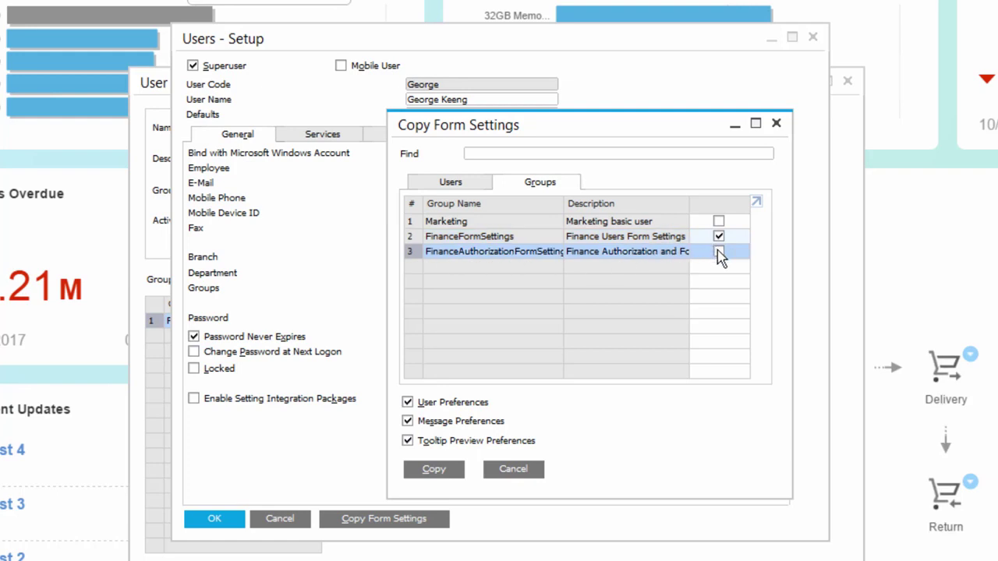
click(718, 252)
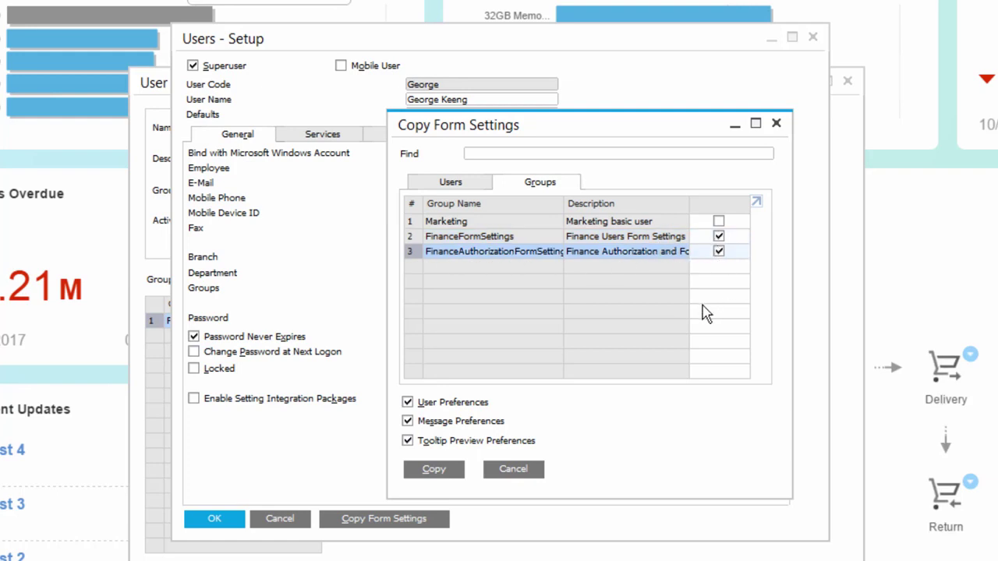
click(434, 471)
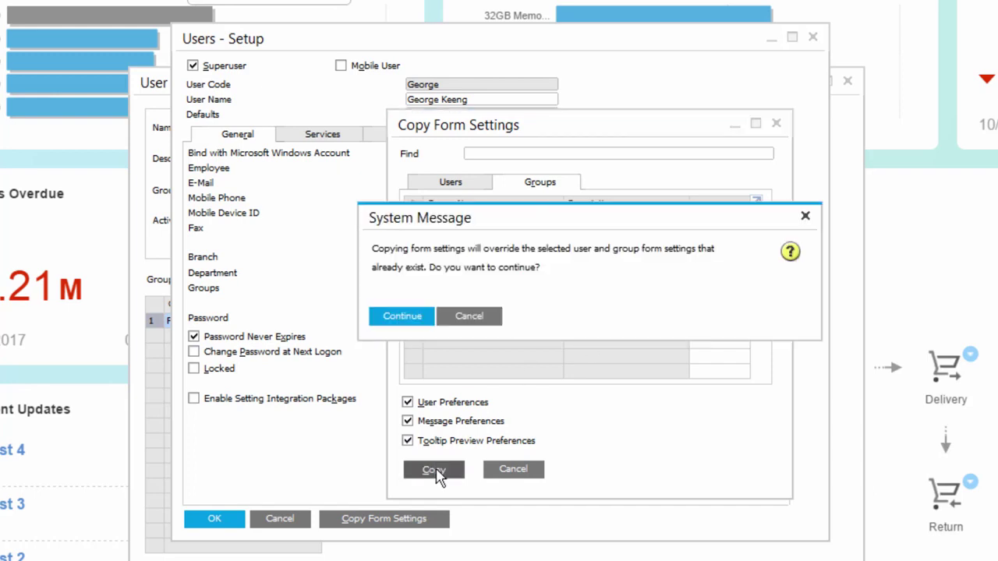
click(401, 320)
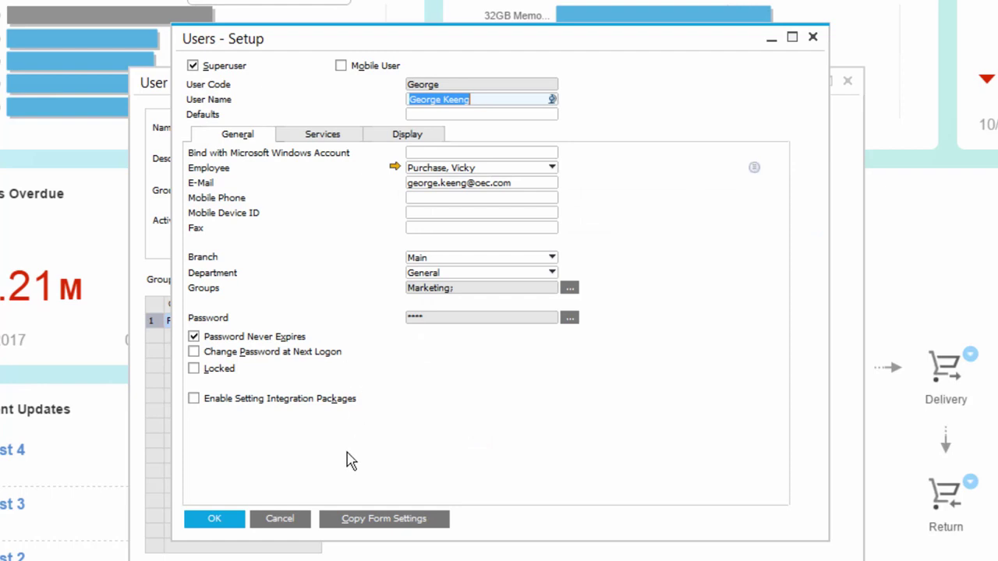
click(233, 521)
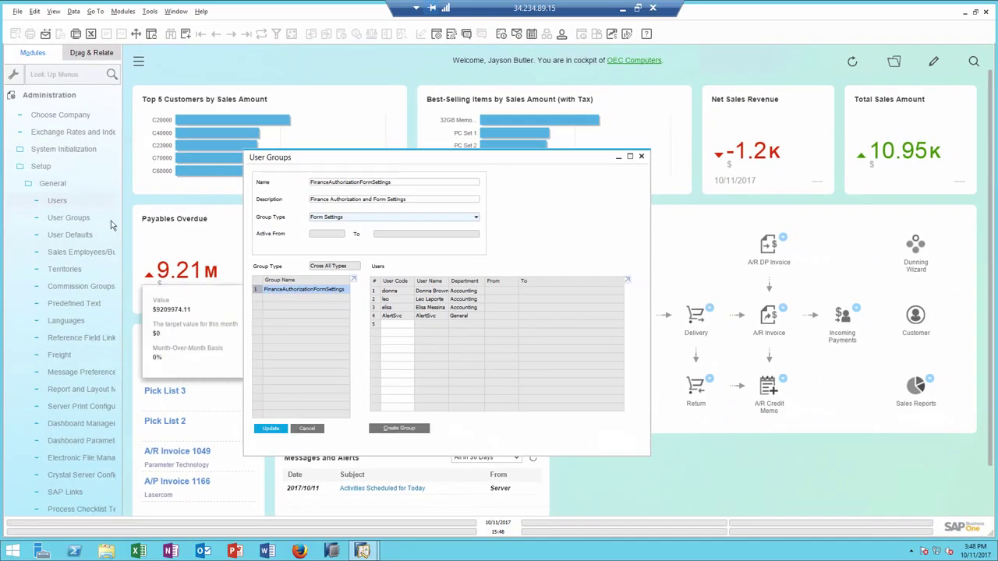
Open a blank user setup record and review its Services and Display options
click(52, 203)
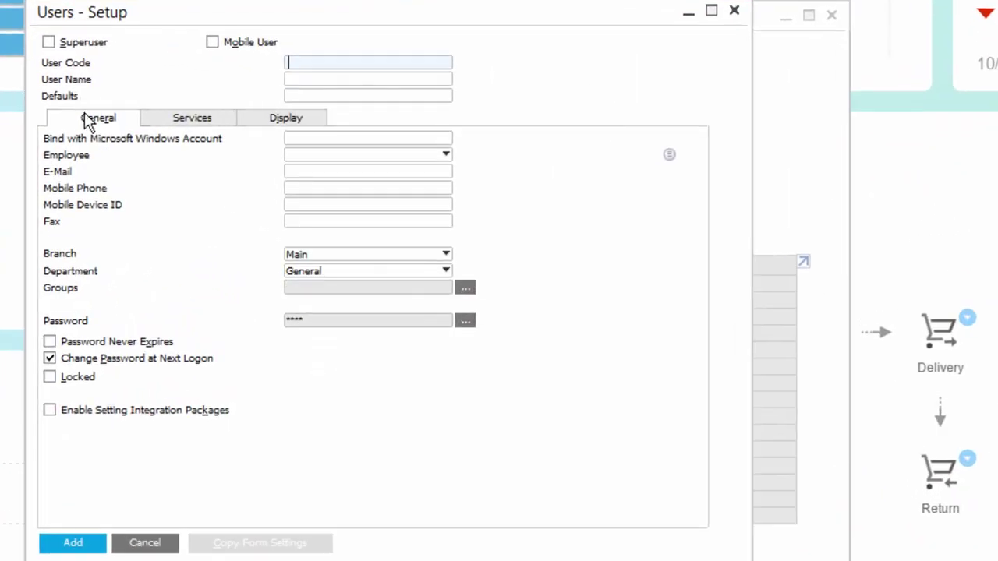
click(183, 121)
click(274, 124)
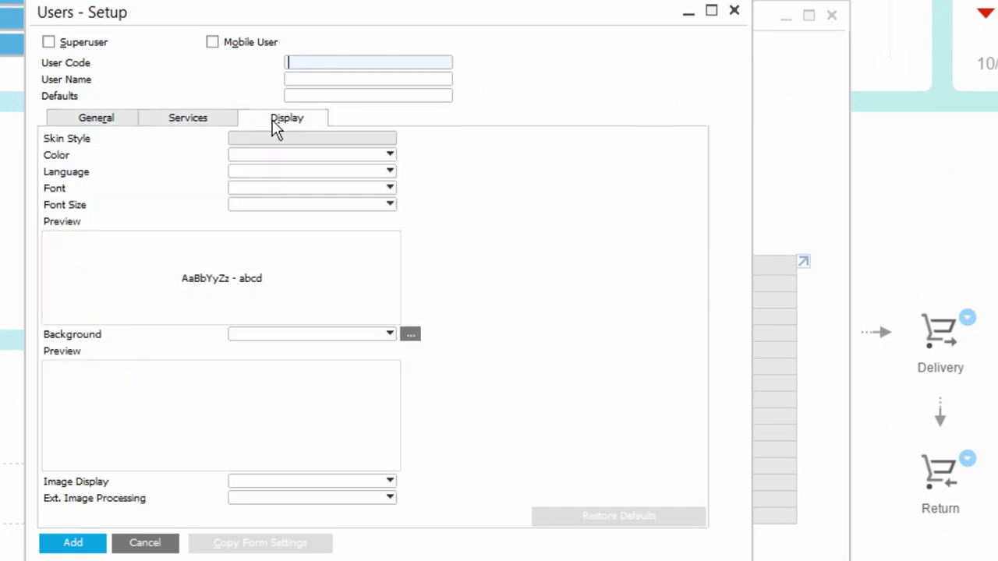
click(181, 123)
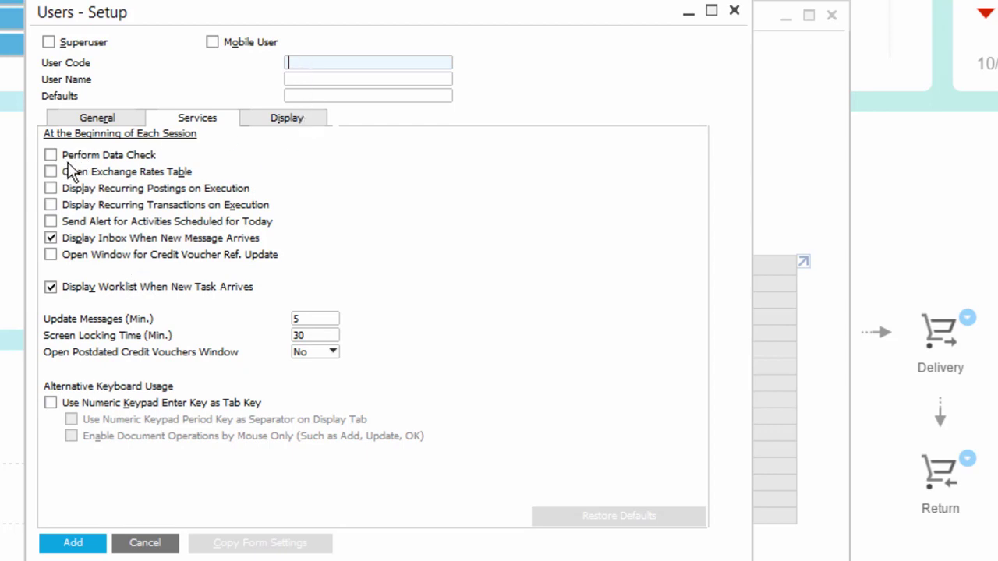
click(270, 129)
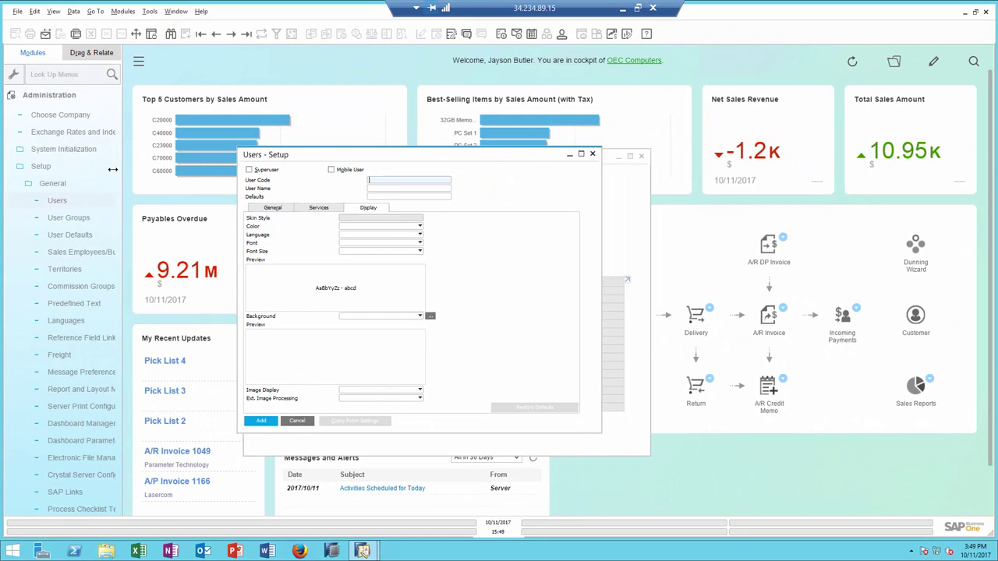
Review the Services and Display options in the company's General Settings, and close both settings and user setup without saving
click(52, 150)
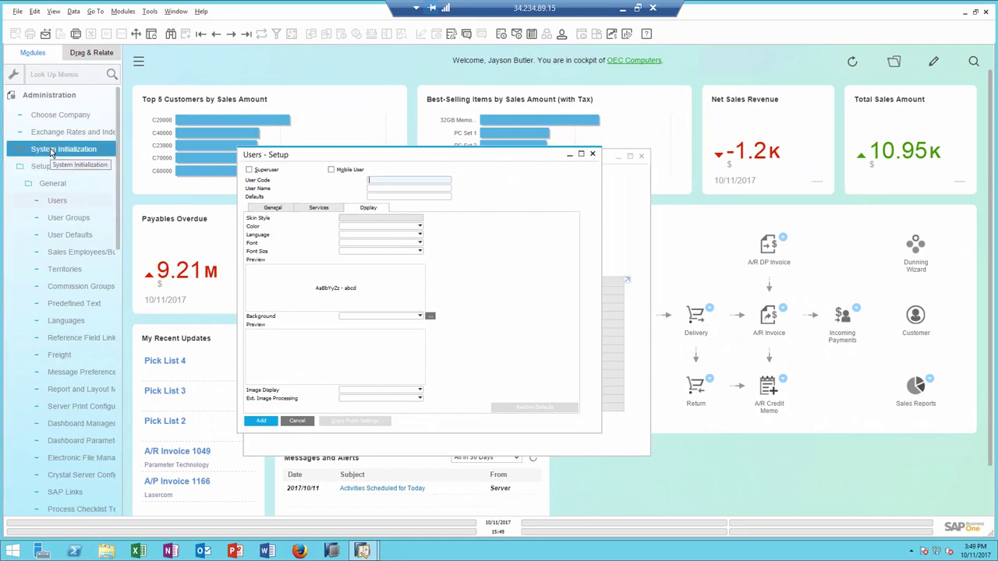
click(51, 152)
click(51, 187)
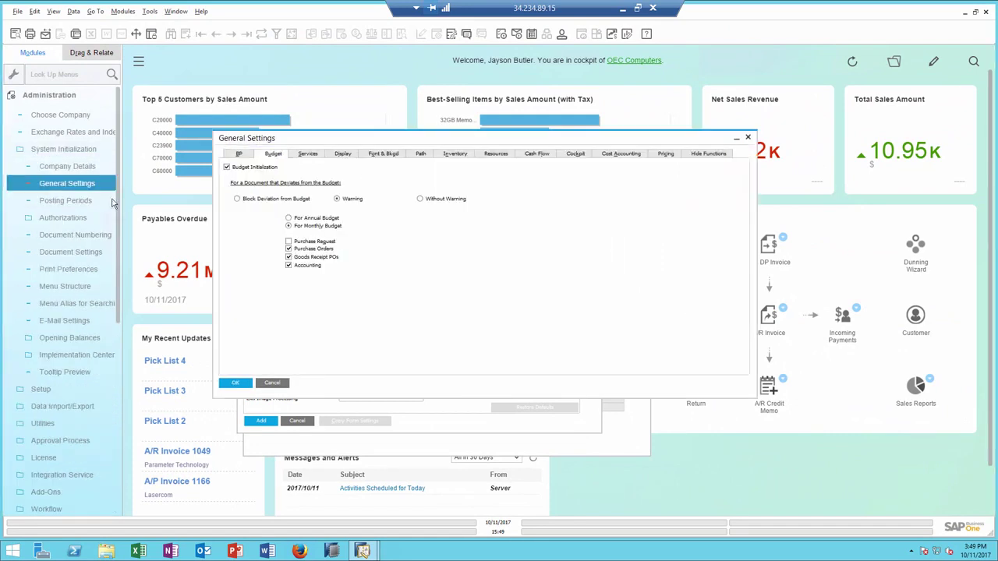
click(308, 154)
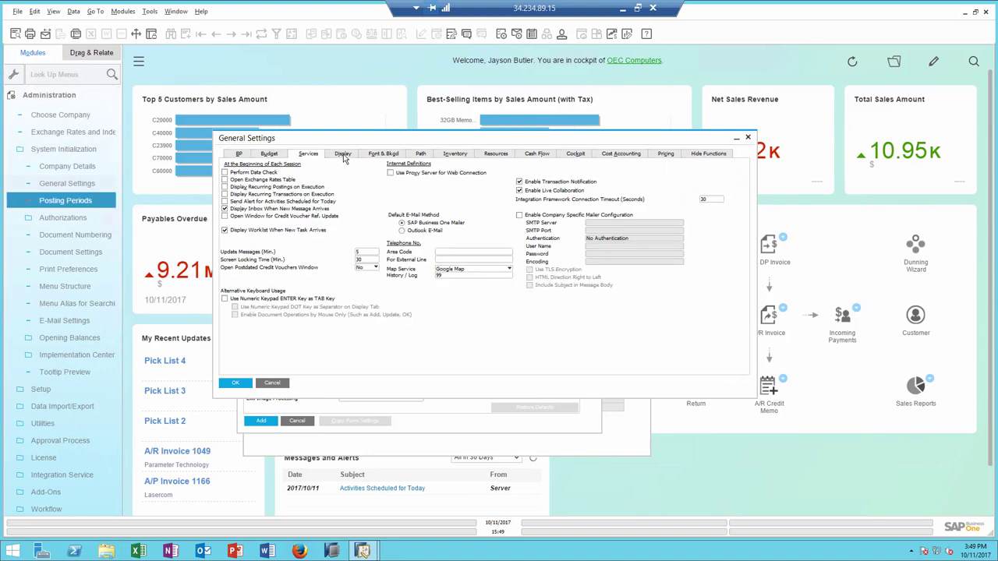
click(342, 155)
click(283, 384)
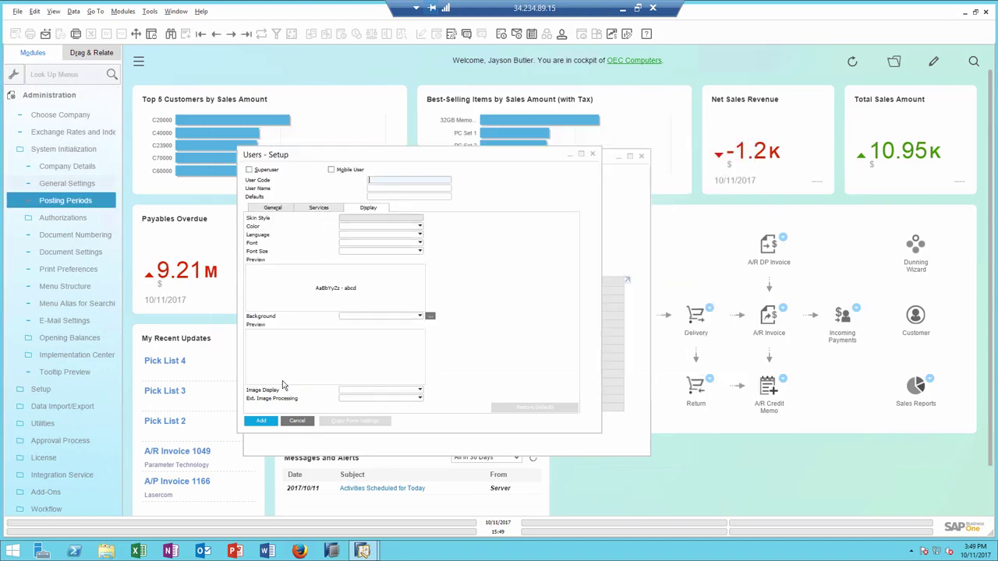
click(297, 421)
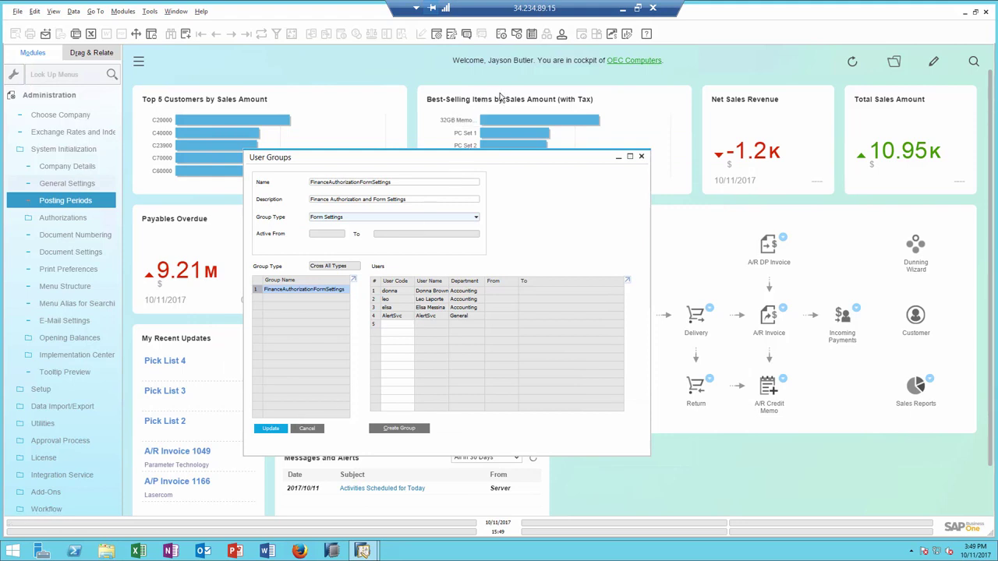
Open the setup record of the logged-in manager user and view its Services options
click(561, 36)
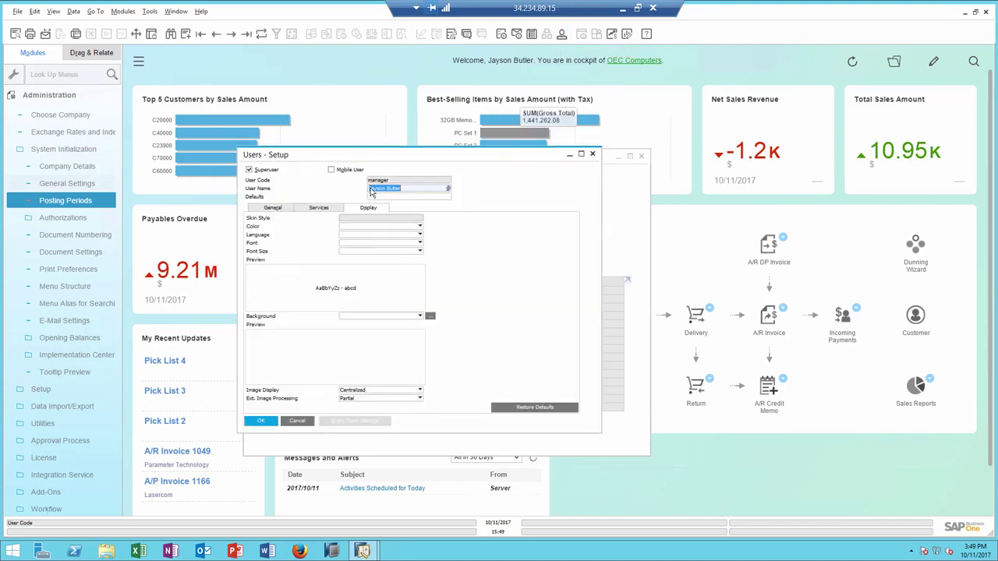
click(319, 208)
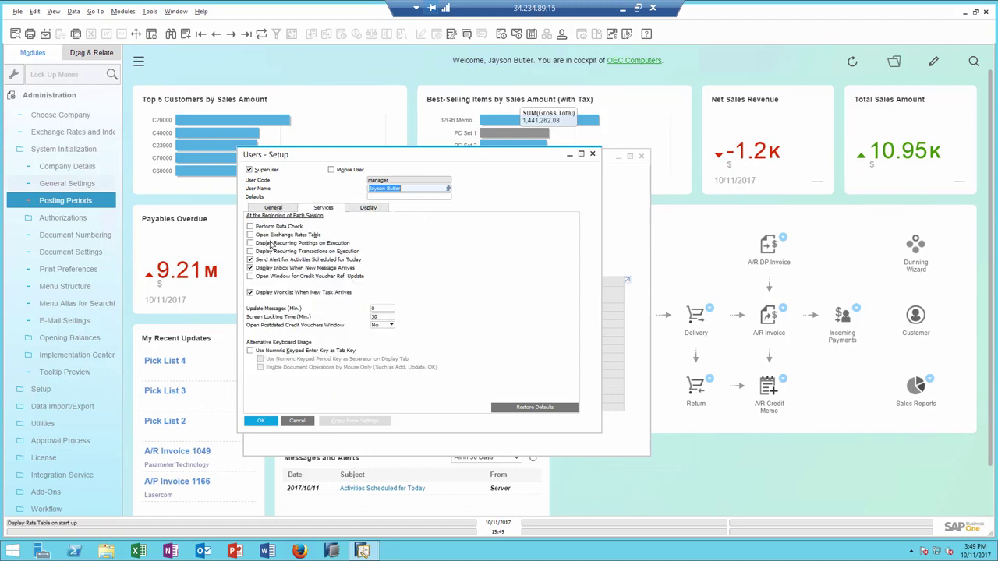